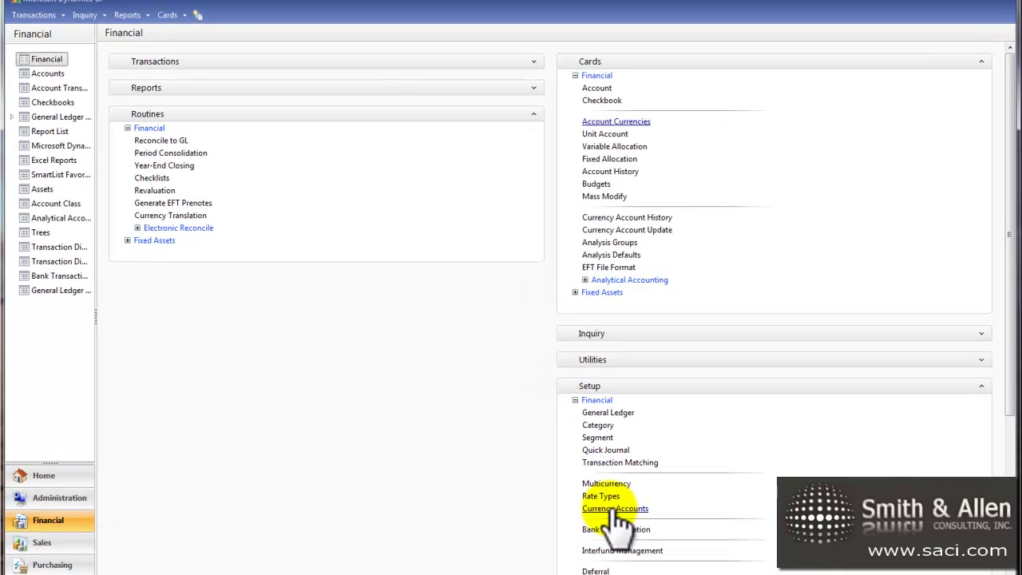
- Review the multicurrency posting accounts for currency Z-C$ (Canadian Dollars), then save and close the currency accounts setup
left_click(615, 509)
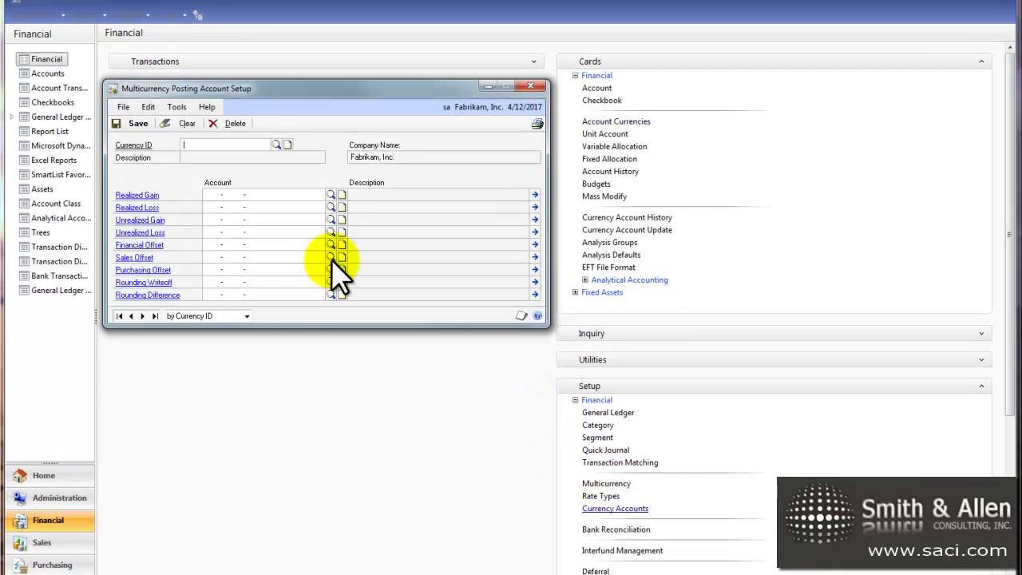
left_click(277, 146)
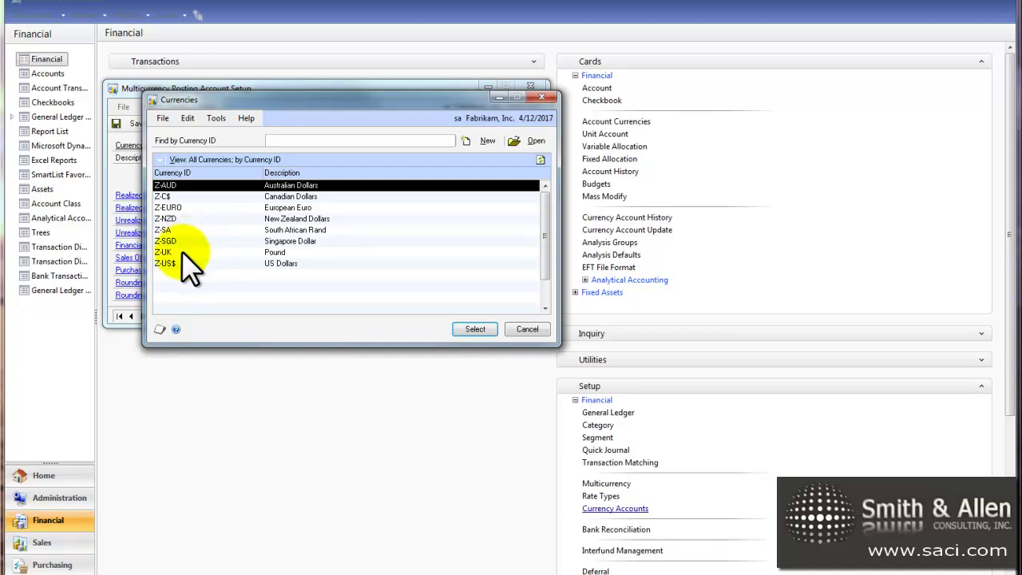
double_click(190, 195)
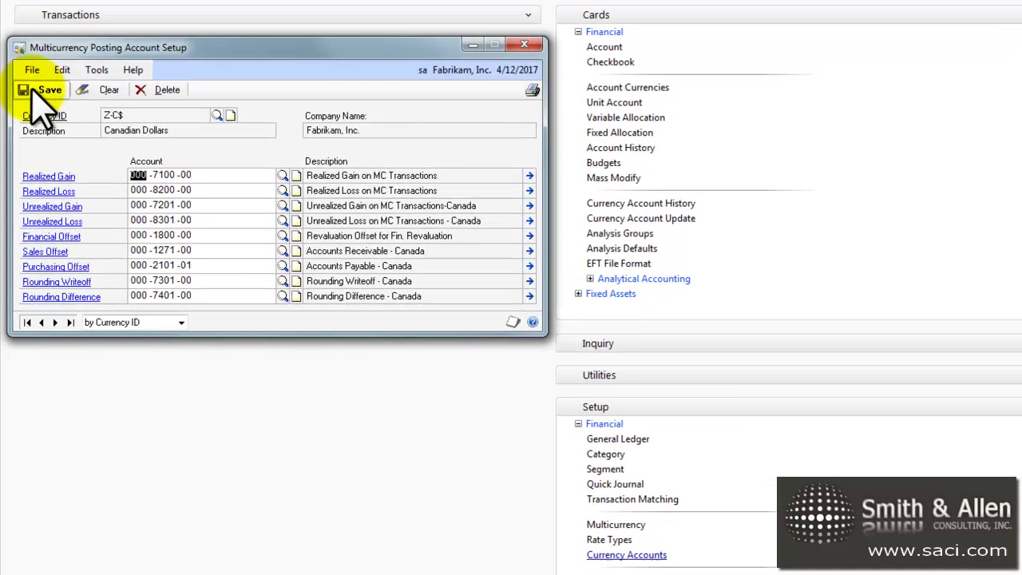
left_click(125, 124)
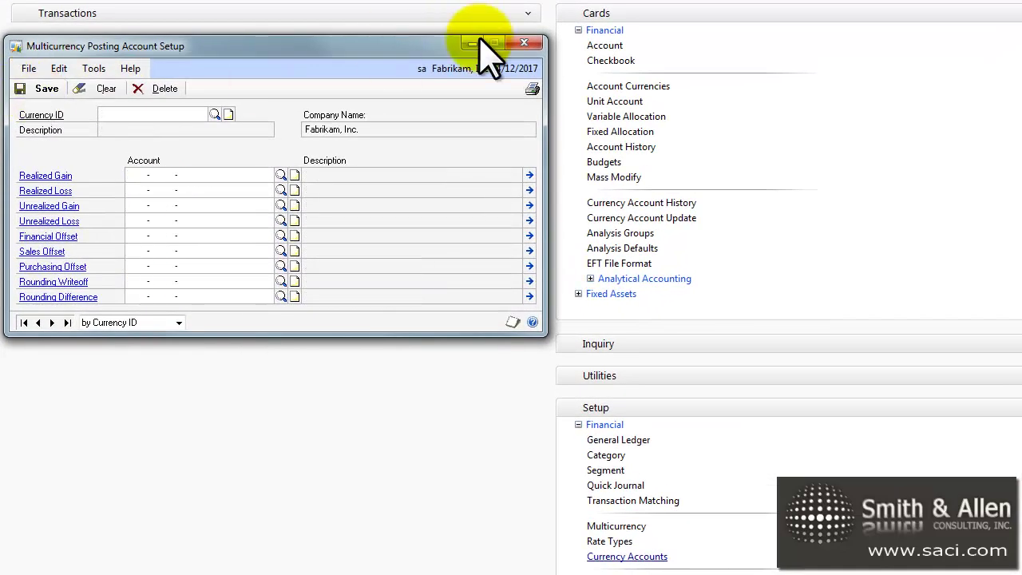
left_click(524, 43)
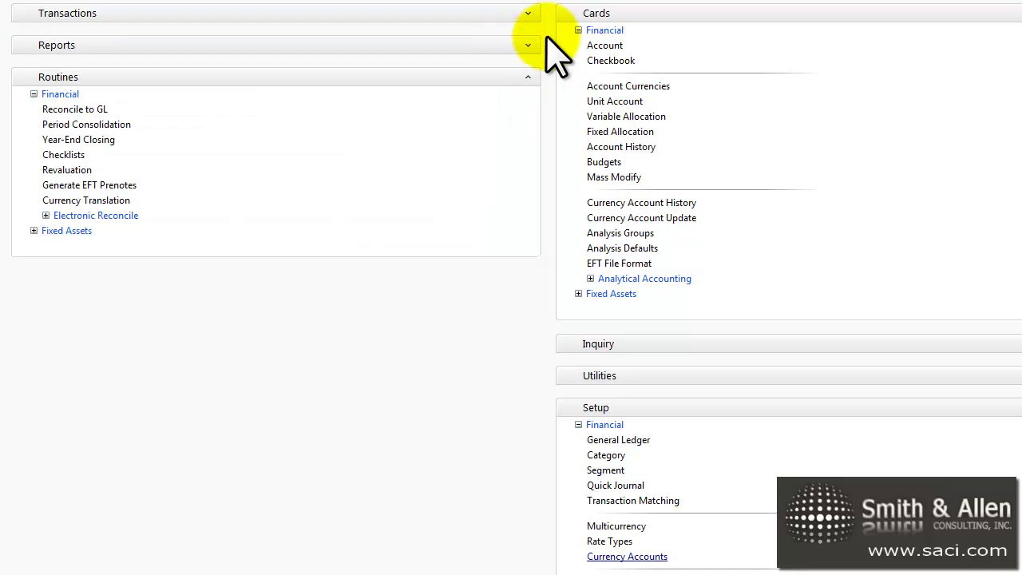
- Assign all listed currencies to the Conferences general ledger account in Account Currencies, then save and close the window
left_click(747, 194)
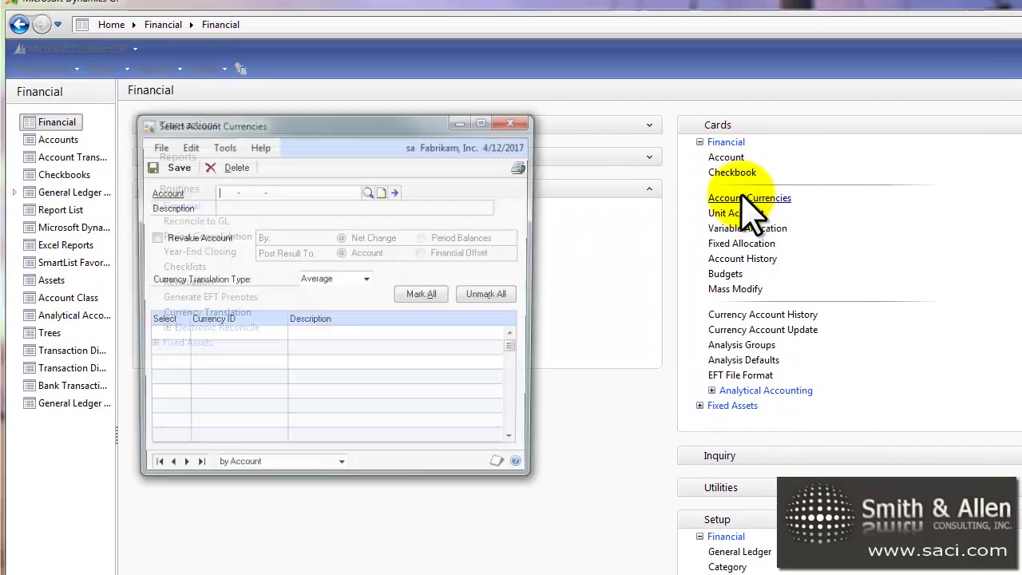
type("200 -6105 -0")
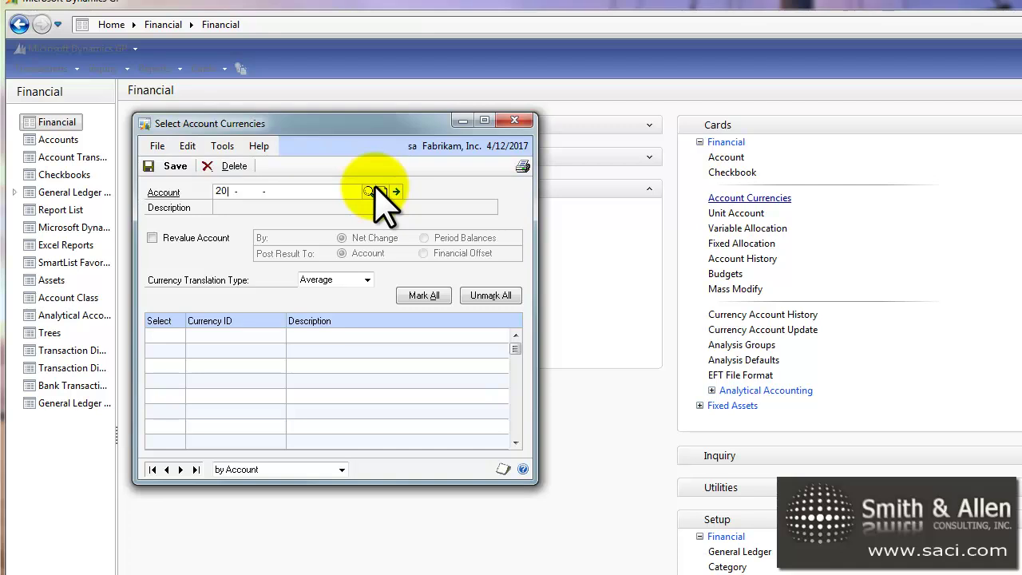
type("0")
key("Tab")
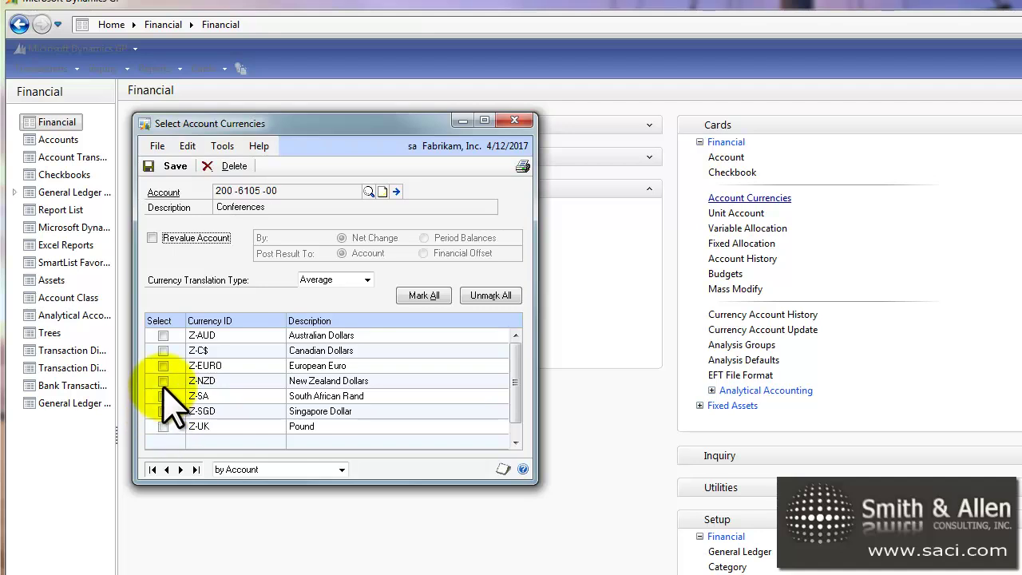
left_click(163, 351)
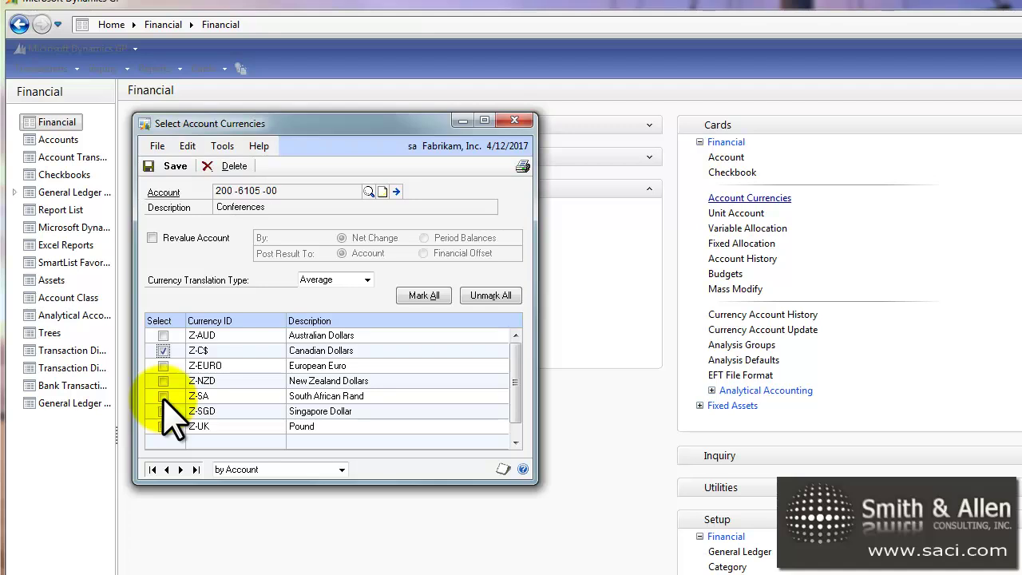
left_click(163, 396)
left_click(414, 294)
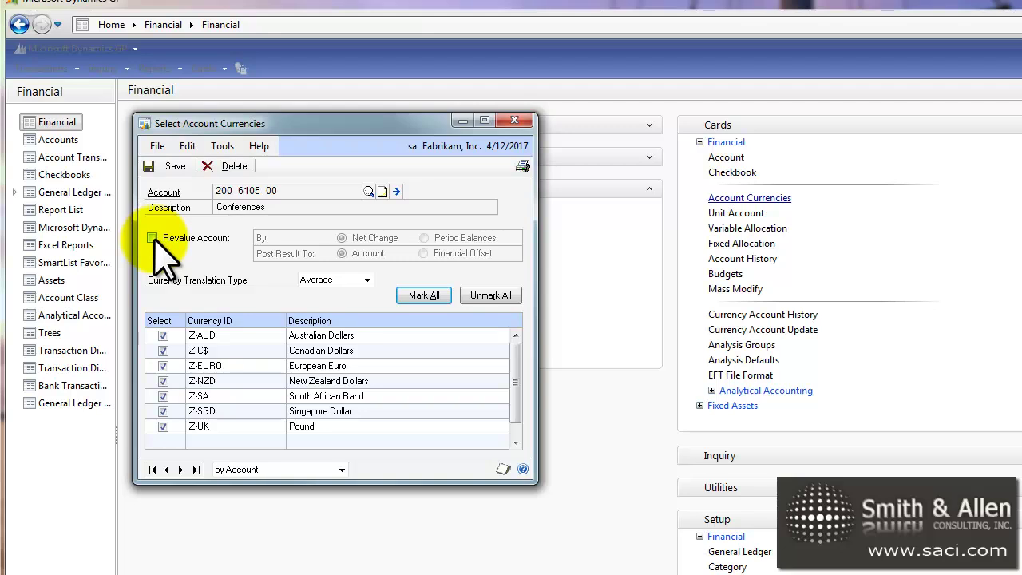
left_click(167, 165)
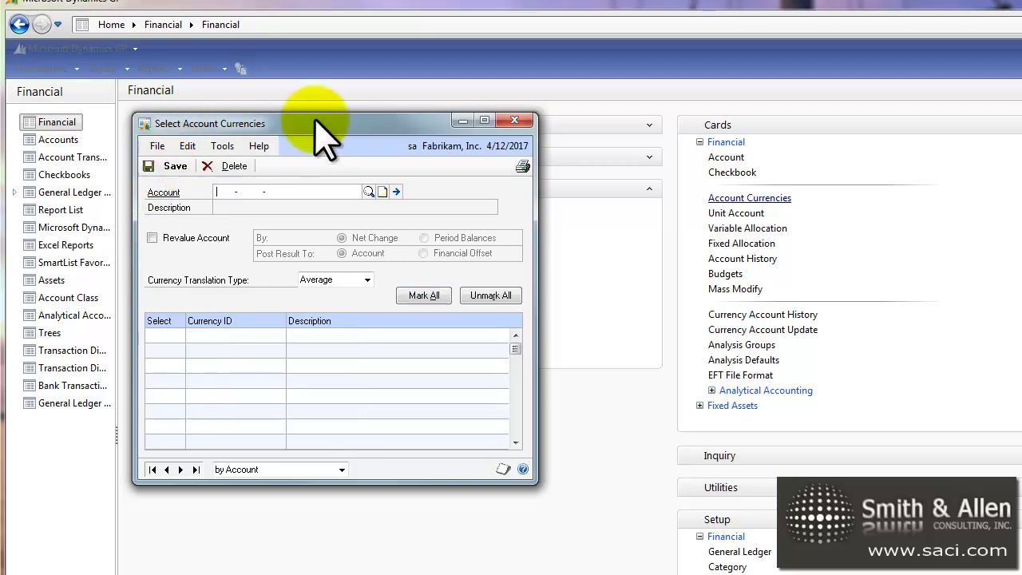
left_click(514, 120)
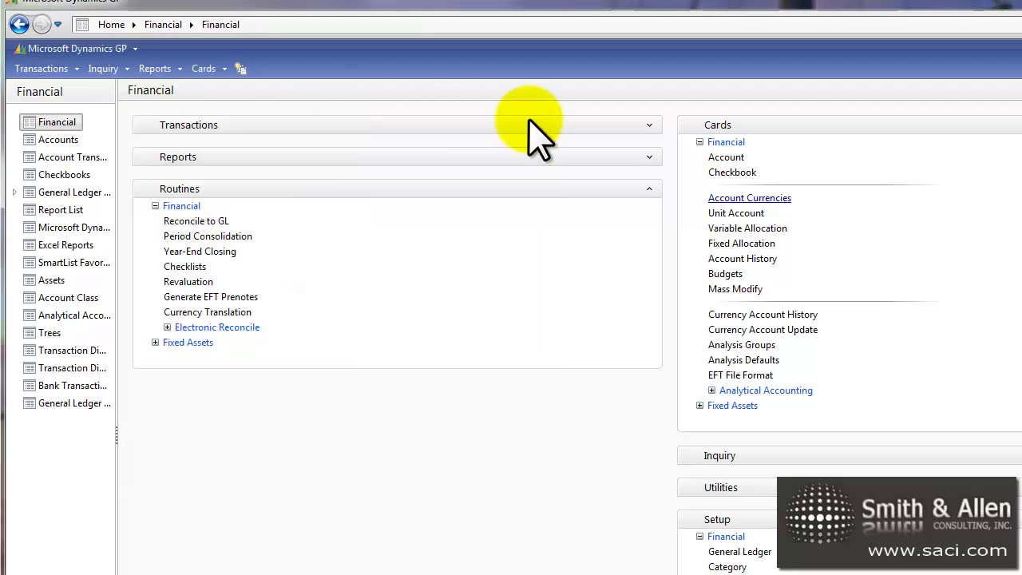
- Add a restriction on the Natural segment from 0000 to 9999 in the multicurrency mass account update
left_click(755, 331)
left_click(320, 162)
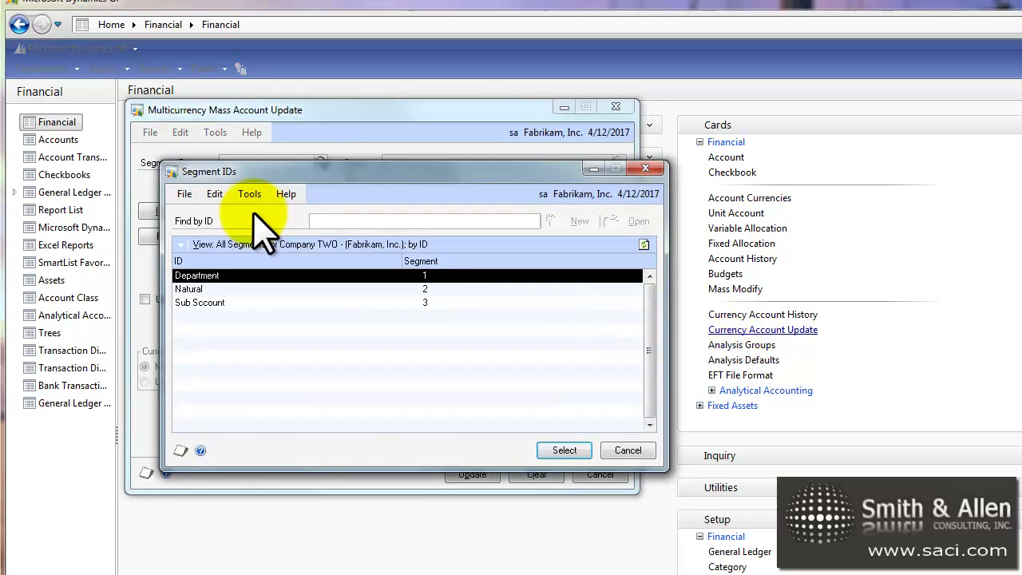
double_click(192, 289)
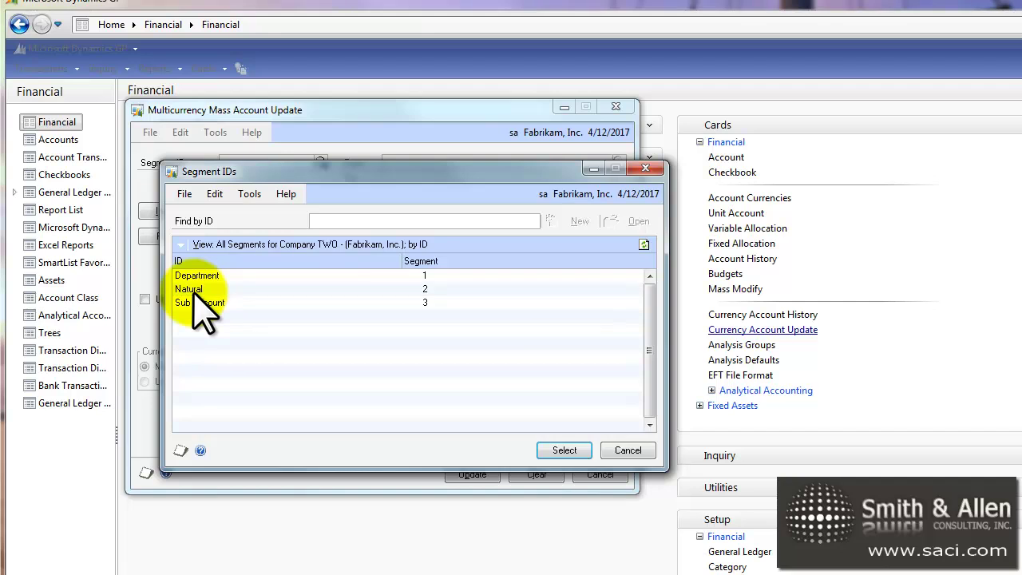
type("0000")
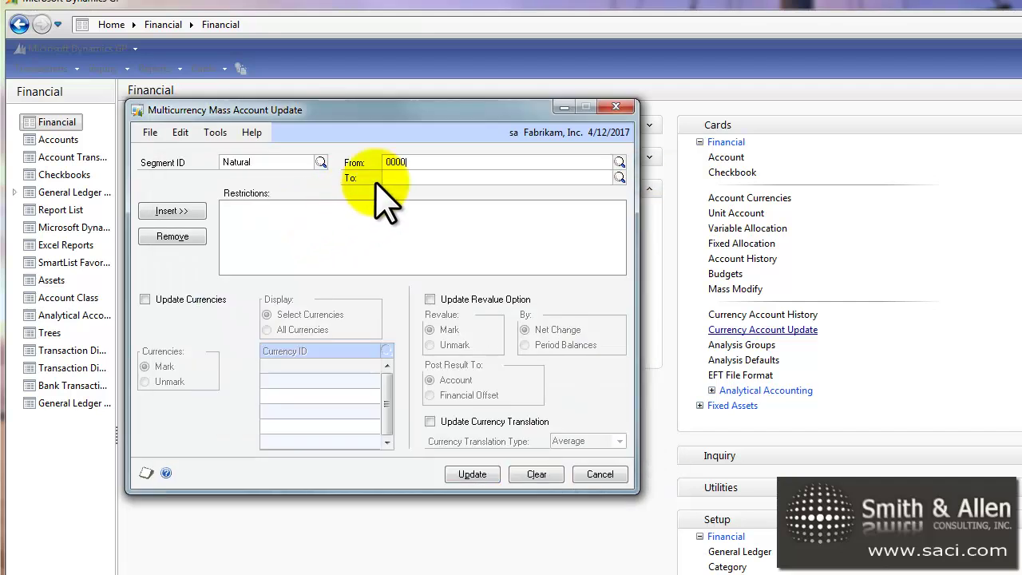
key("Tab")
type("9999")
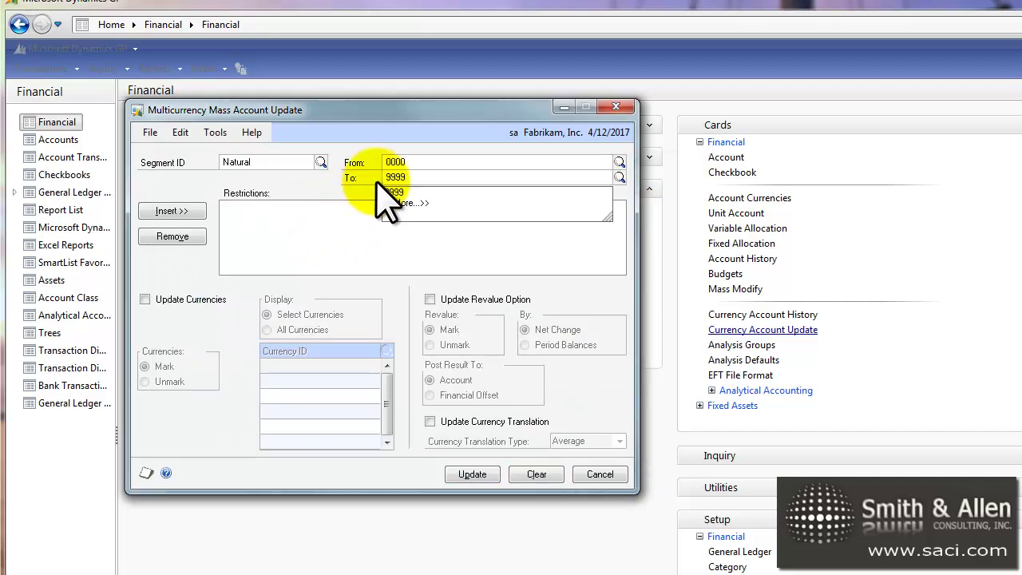
left_click(192, 212)
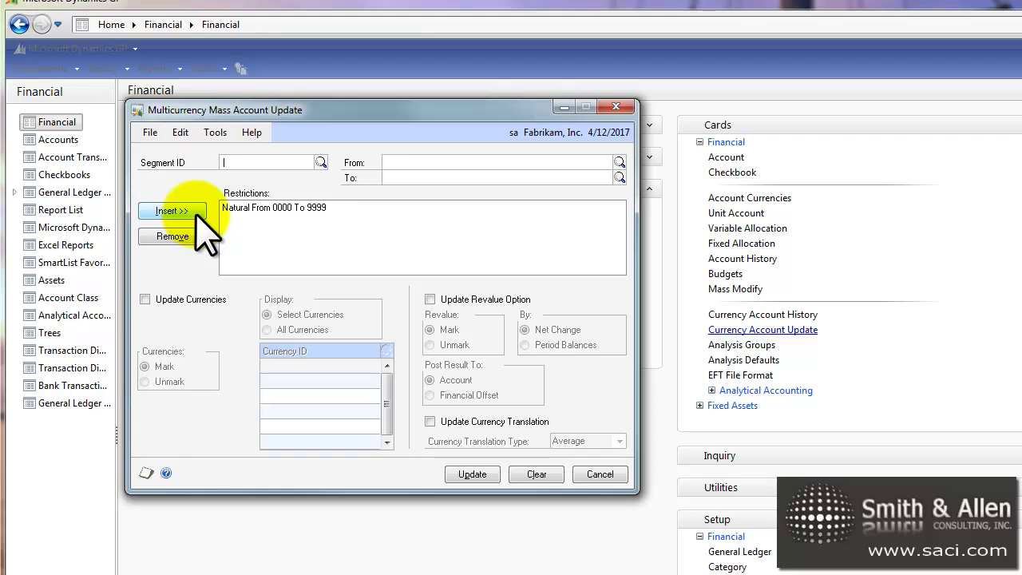
- Run the mass update to mark all currencies on the restricted accounts, and close the update window
left_click(171, 300)
left_click(287, 329)
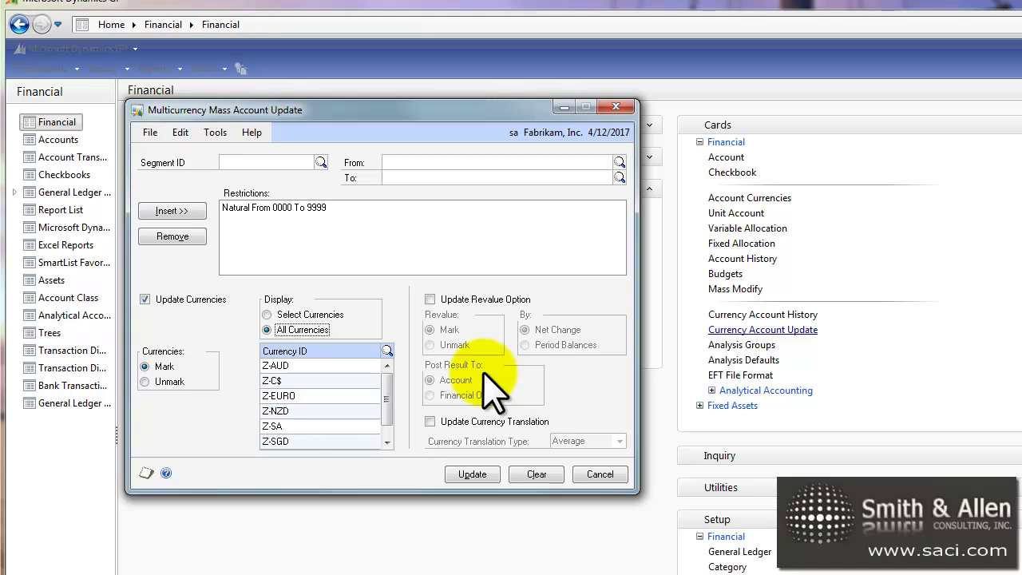
left_click(474, 476)
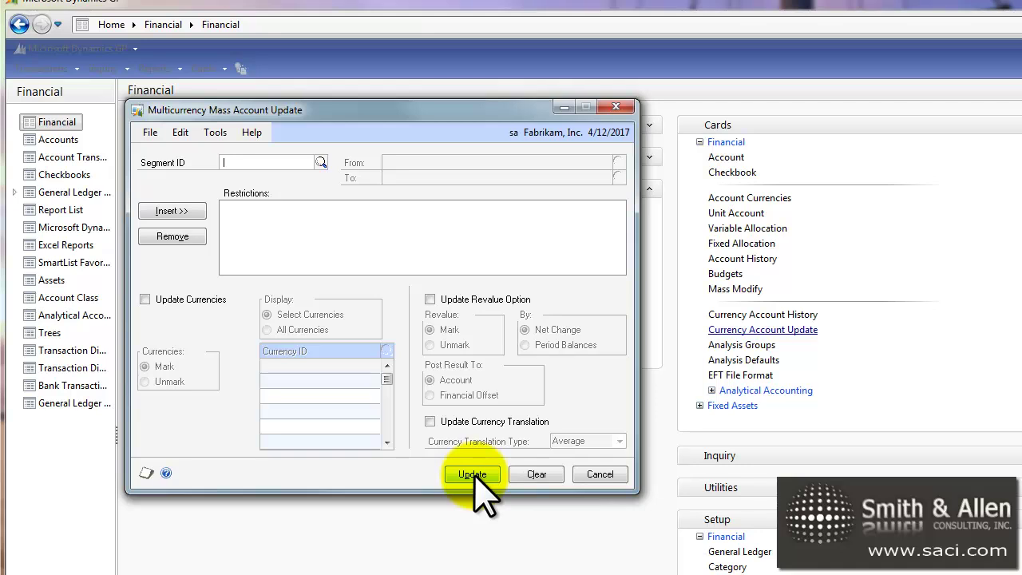
left_click(617, 106)
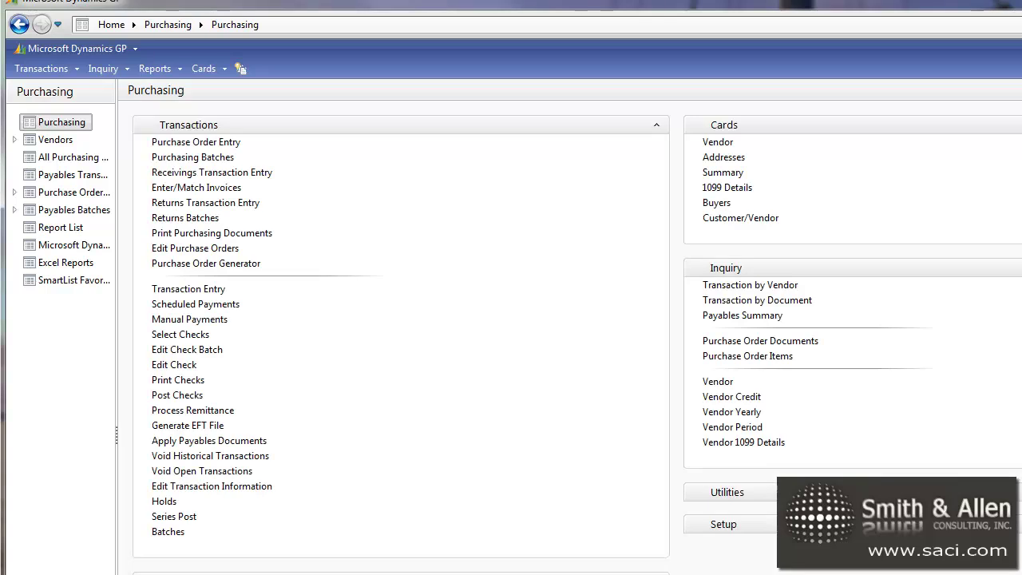
- Start a payables invoice in PAYABLES BATCH for the vendor Bergeron Communications Sol. (BERGERON0001)
left_click(169, 289)
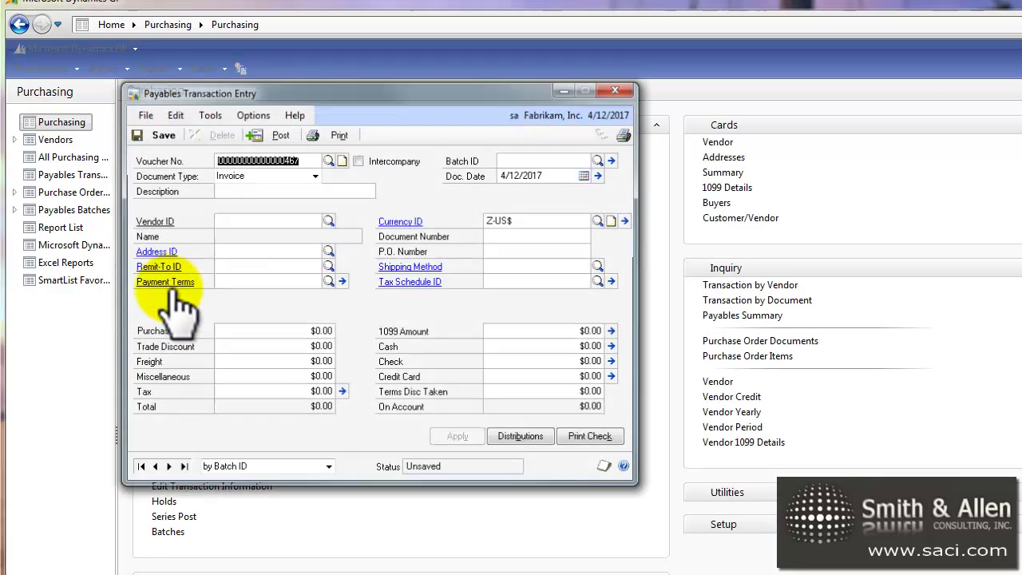
key("Tab")
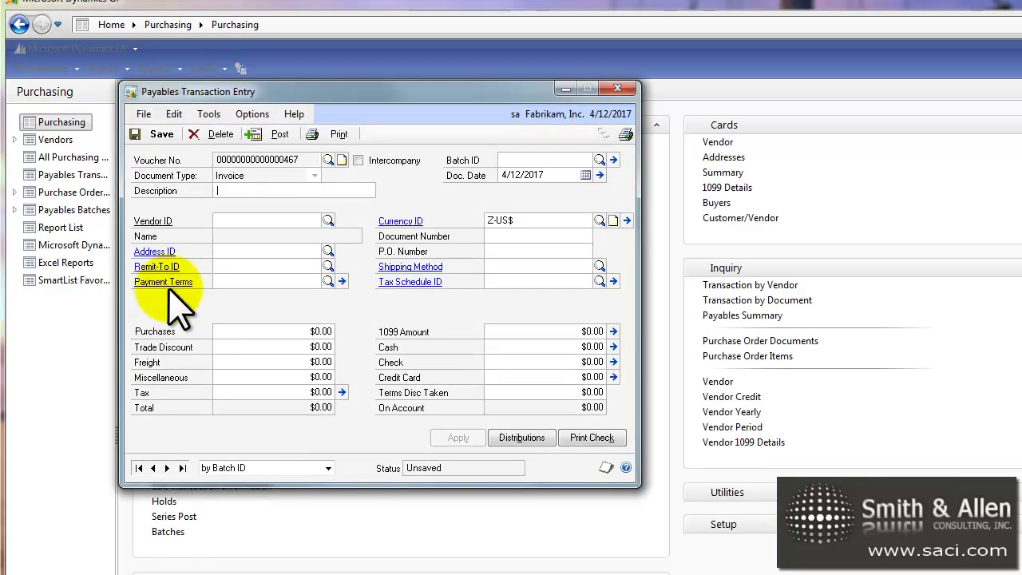
key("ctrl+l")
key("Return")
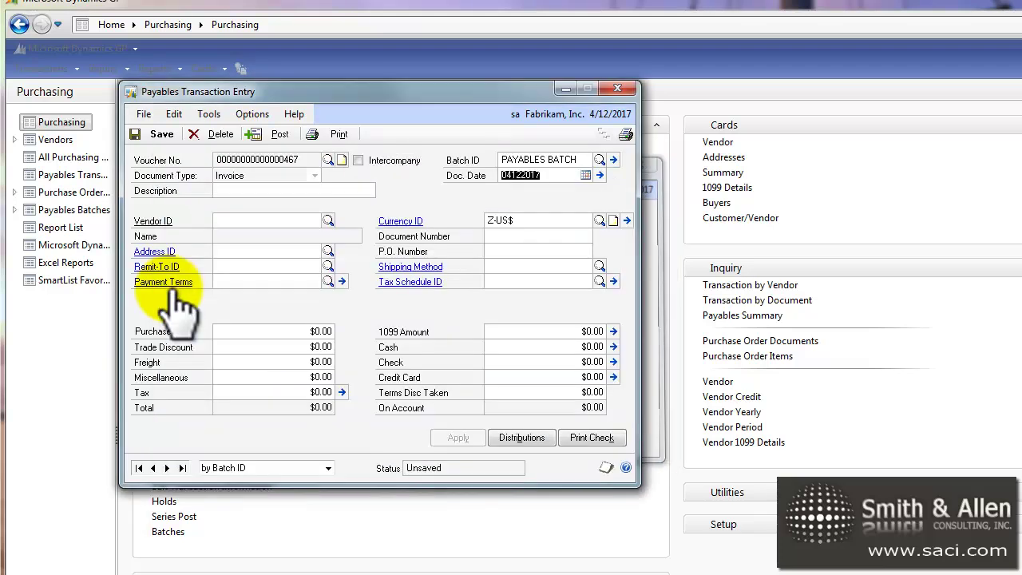
key("ctrl+l")
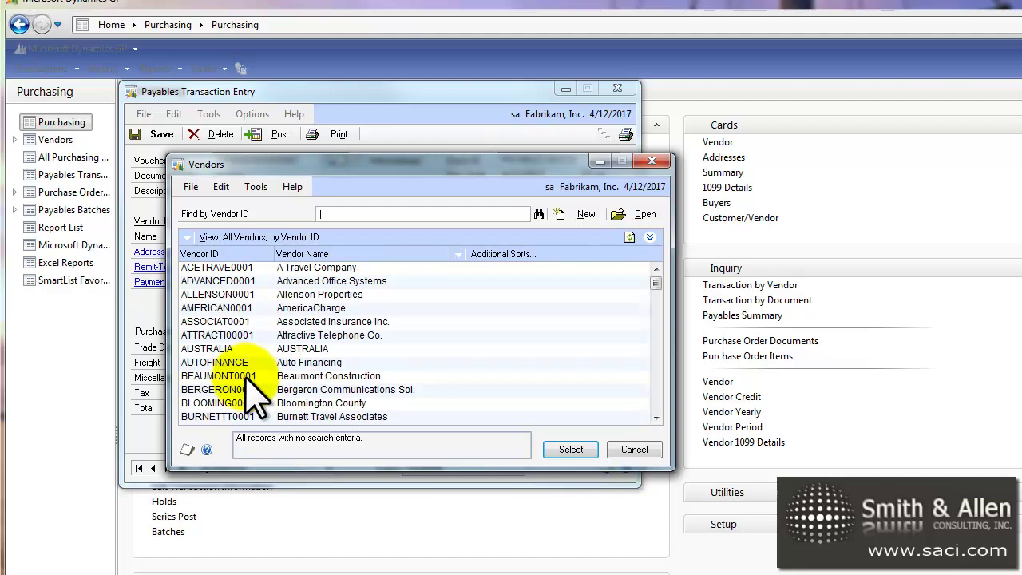
double_click(244, 389)
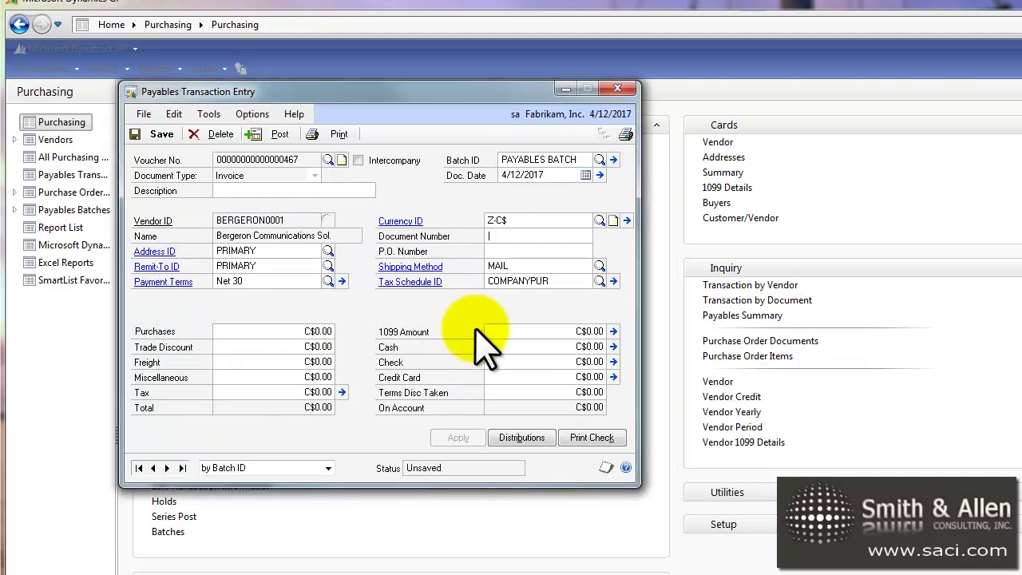
- Give the payables invoice document number 5001 and a purchases amount of C$2,000.00
left_click(511, 230)
type("500")
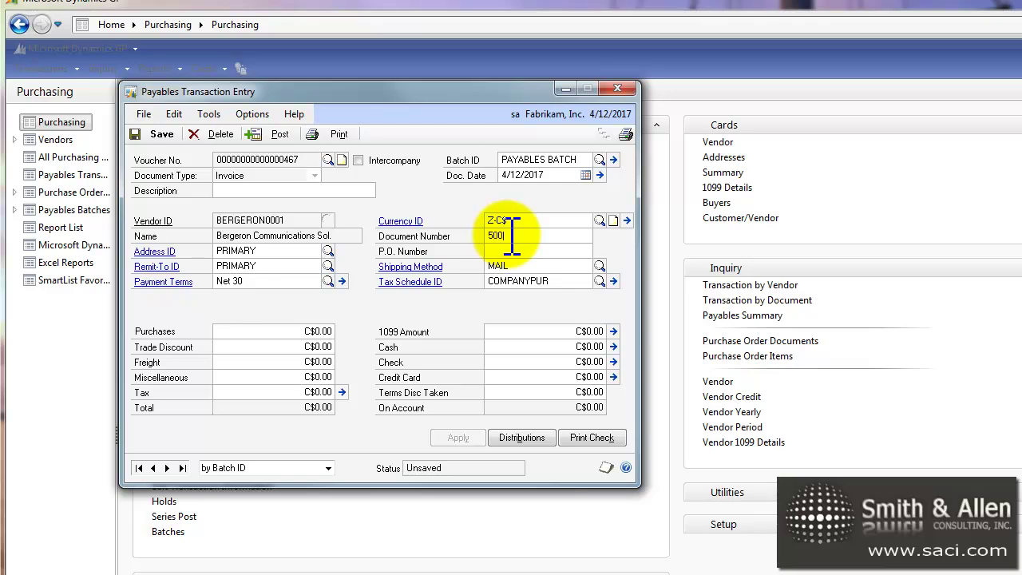
type("1")
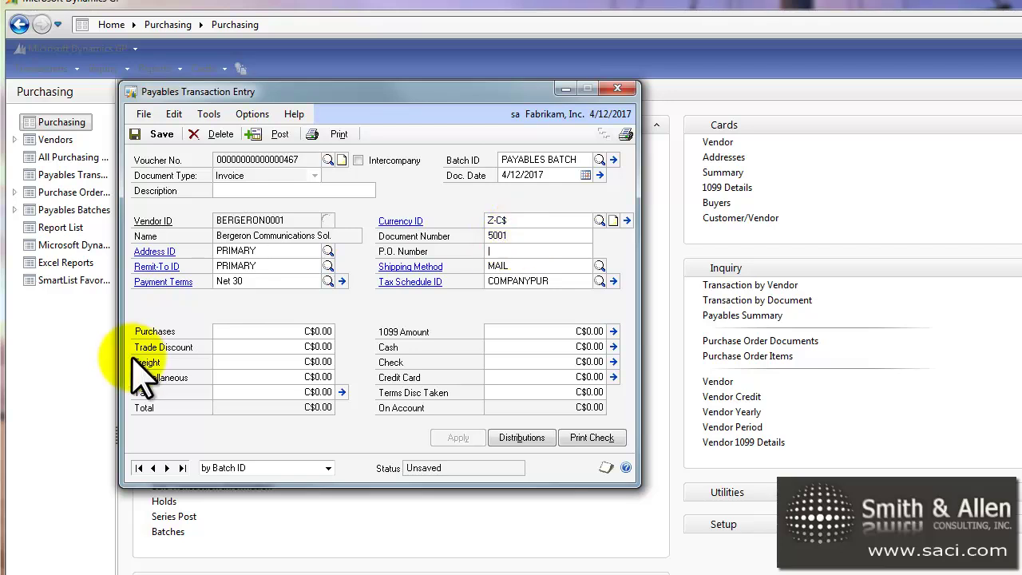
key("Tab")
key("Tab")
key("Tab")
key("Tab")
type("2000")
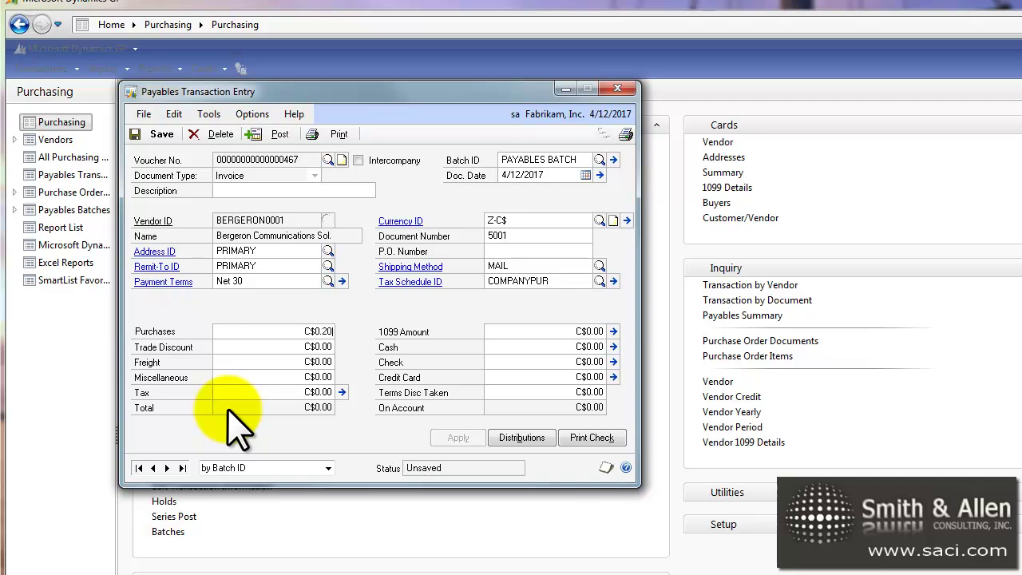
key("Tab")
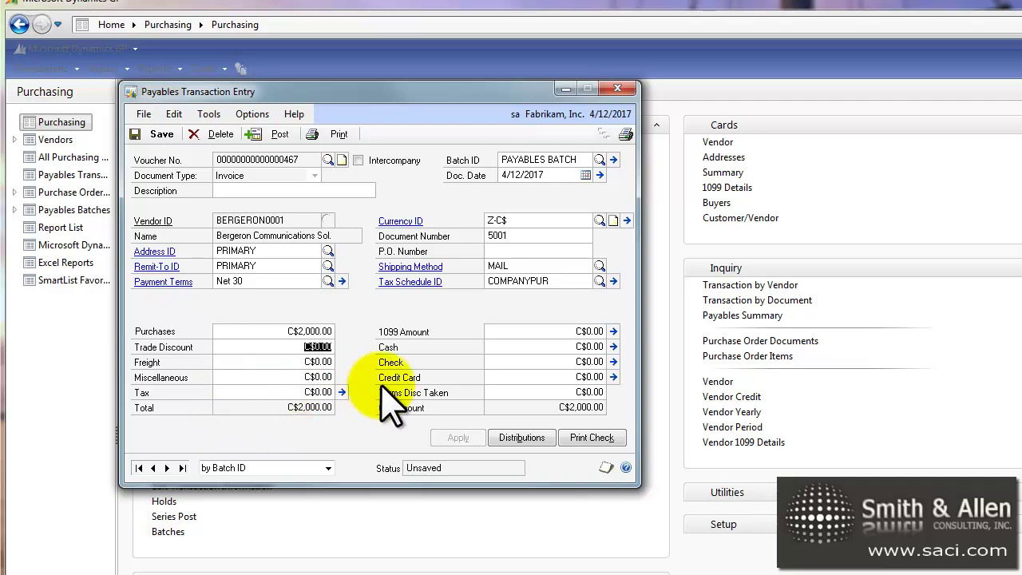
- Review the invoice's originating and functional amounts in the account distributions, and check its exchange rate details
left_click(515, 438)
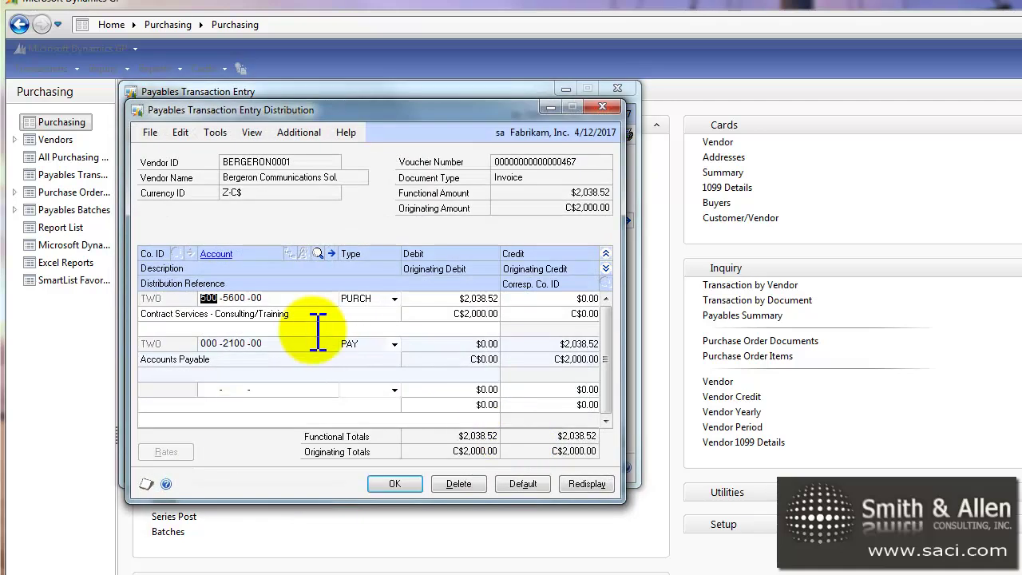
left_click(455, 313)
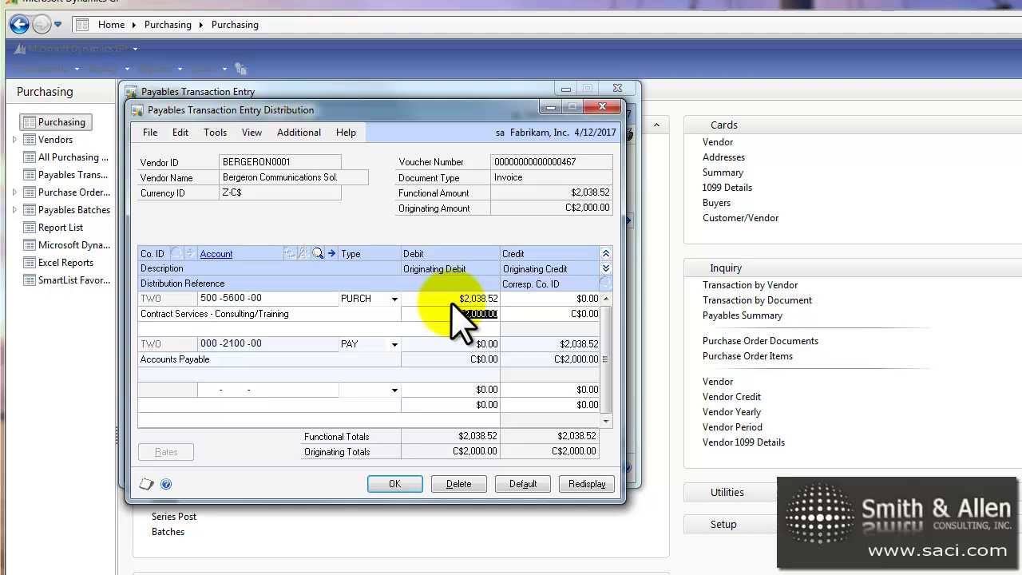
left_click(399, 484)
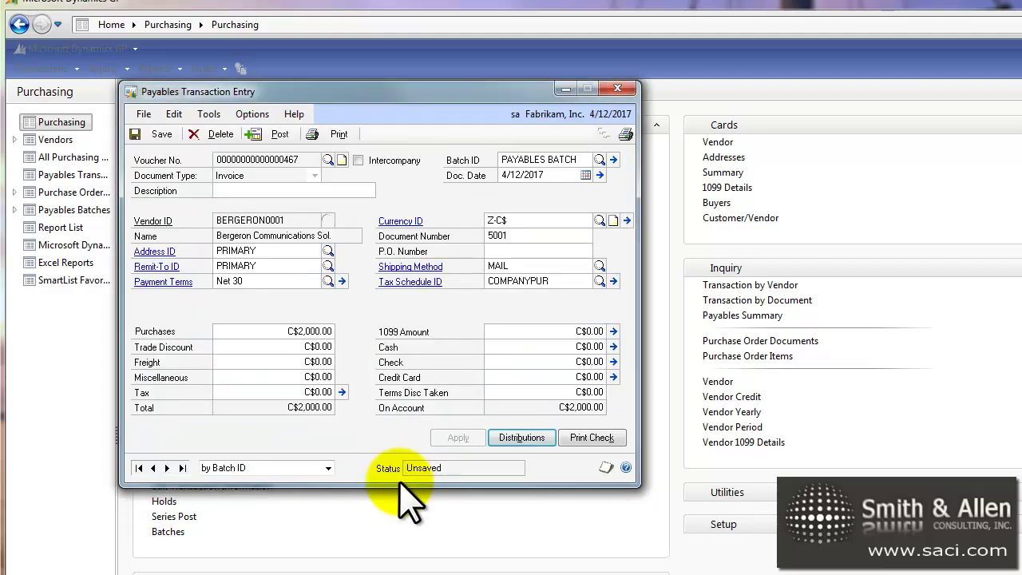
left_click(627, 220)
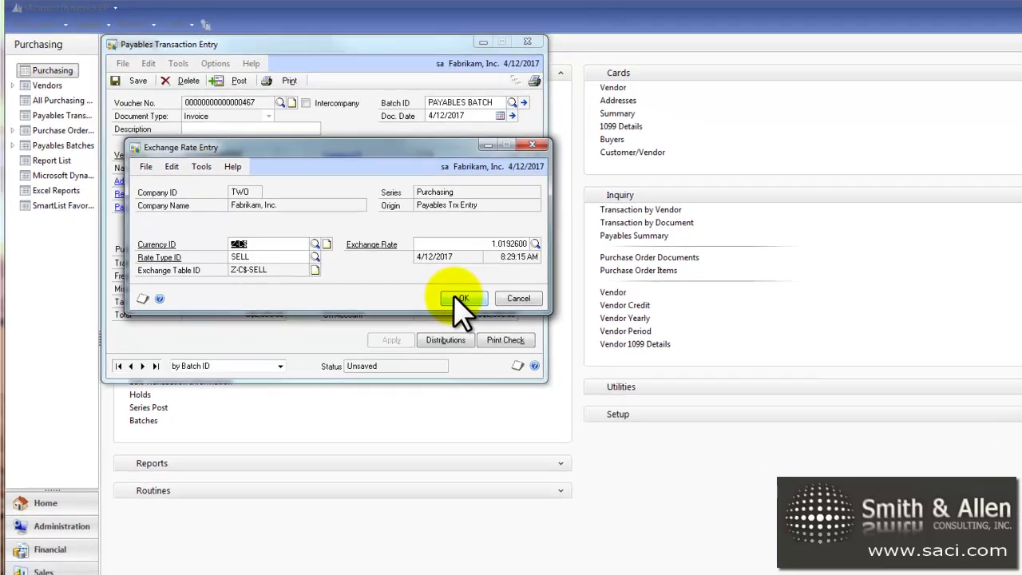
left_click(540, 389)
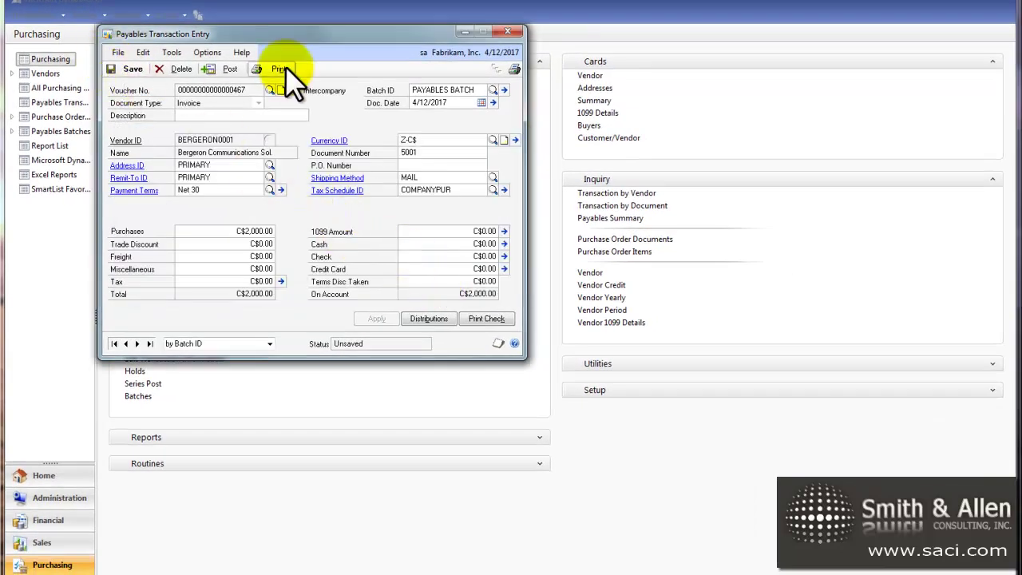
- Save the payables invoice, close the transaction entry window, and go to the Financial area
left_click(131, 69)
left_click(515, 35)
left_click(55, 519)
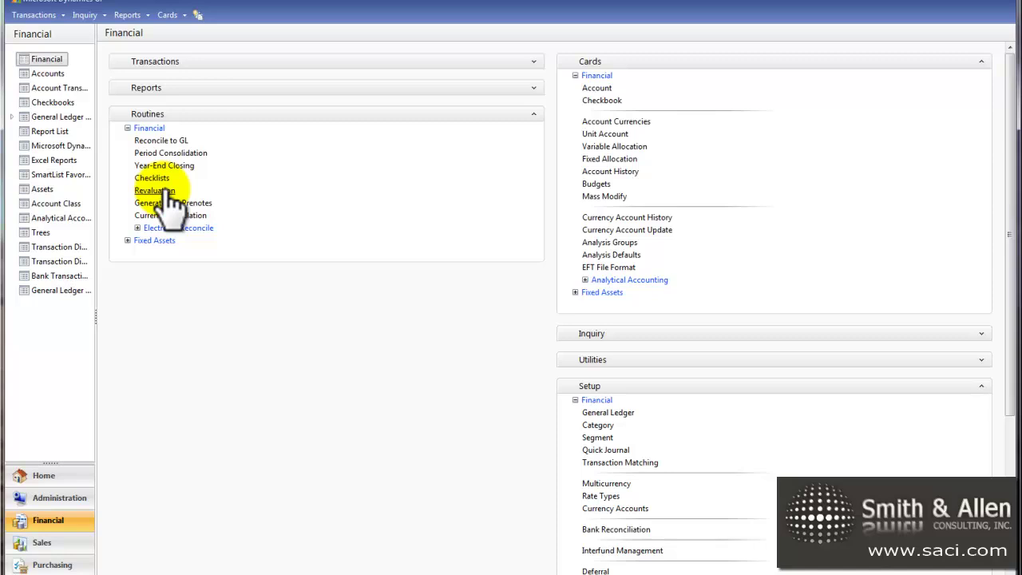
- Open the multicurrency revaluation routine and create a Balance Sheet revalue option with a posting date of 3/31/2017
left_click(168, 191)
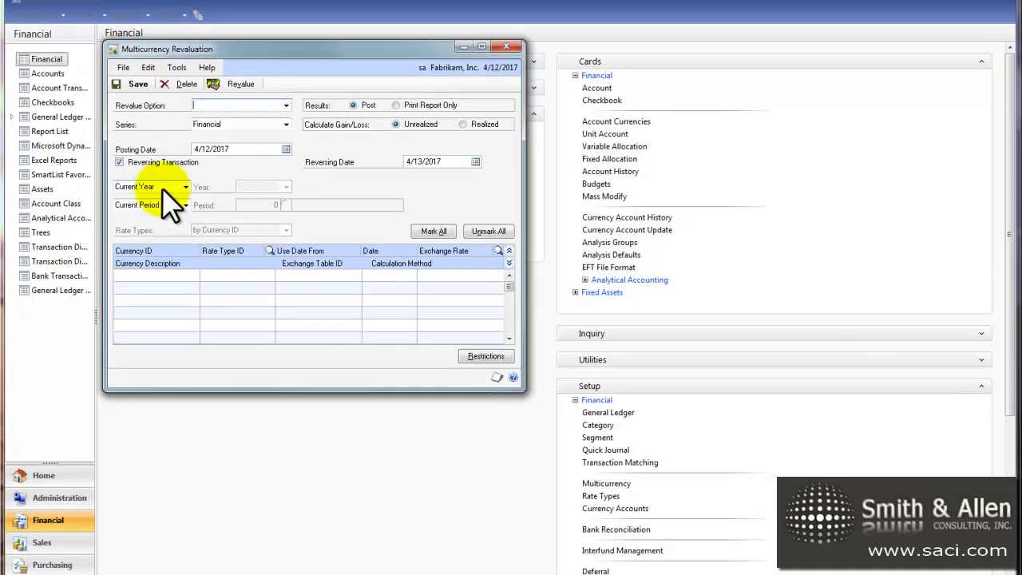
left_click(285, 104)
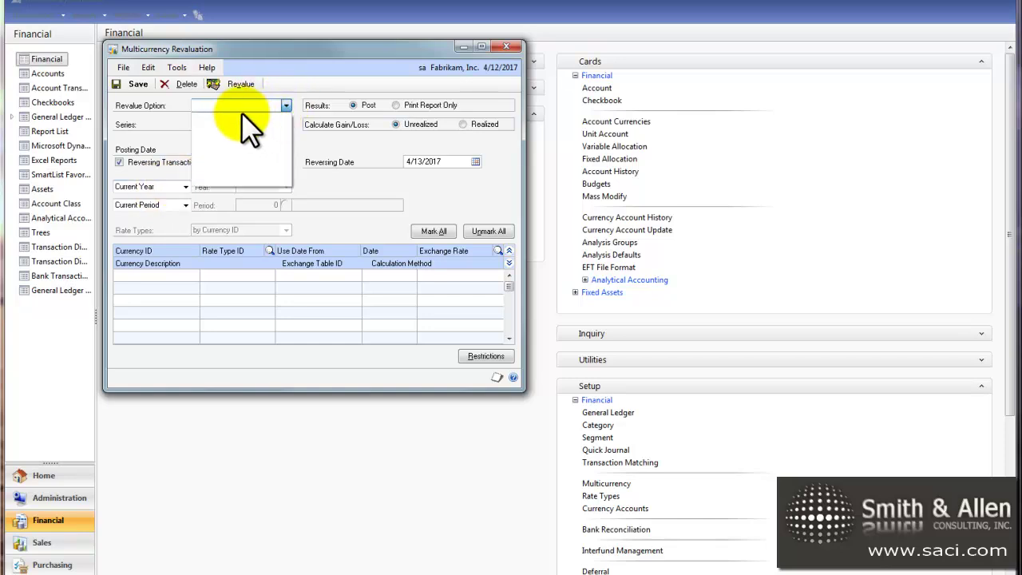
type("Balance Sheet")
key("Tab")
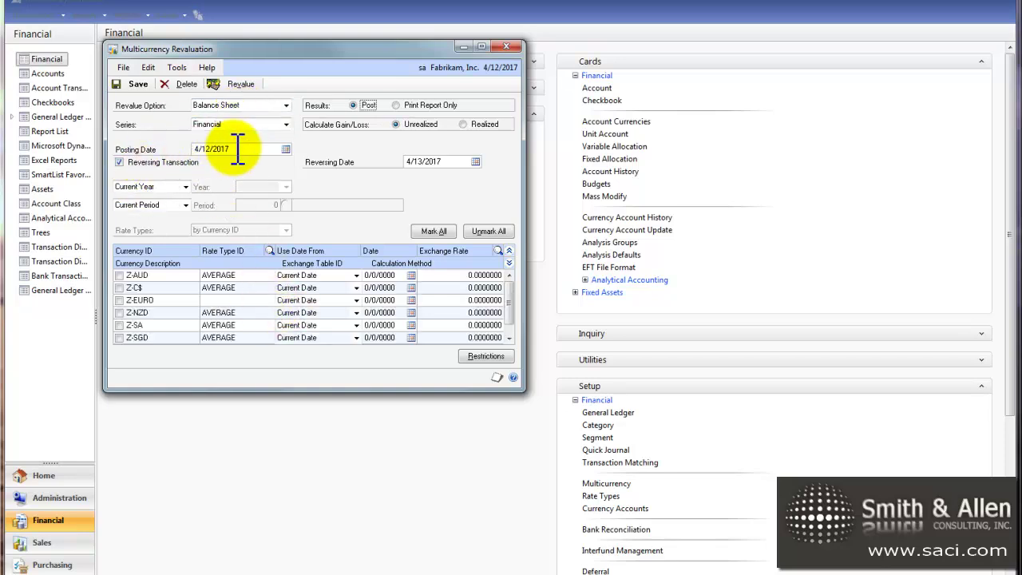
double_click(238, 150)
type("03312017")
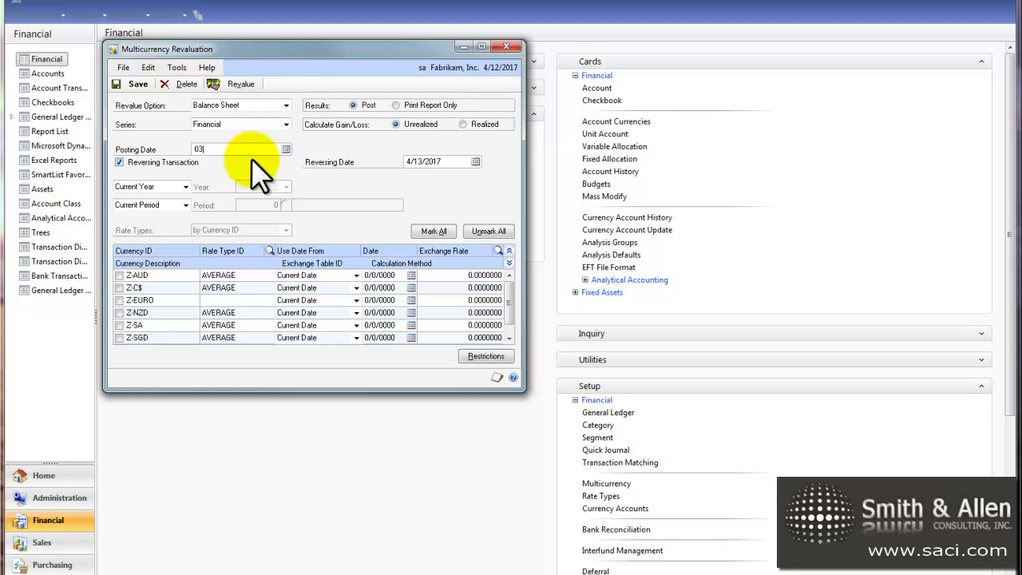
key("Tab")
- Review the year and period choices for the revaluation, keeping Current Year and Current Period
left_click(185, 187)
left_click(182, 197)
left_click(183, 187)
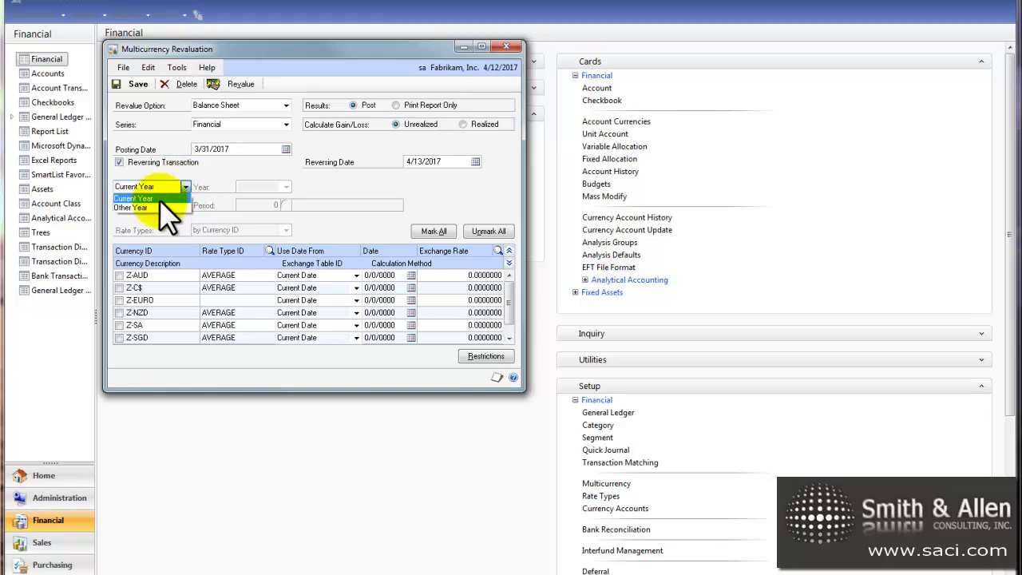
left_click(166, 193)
left_click(174, 204)
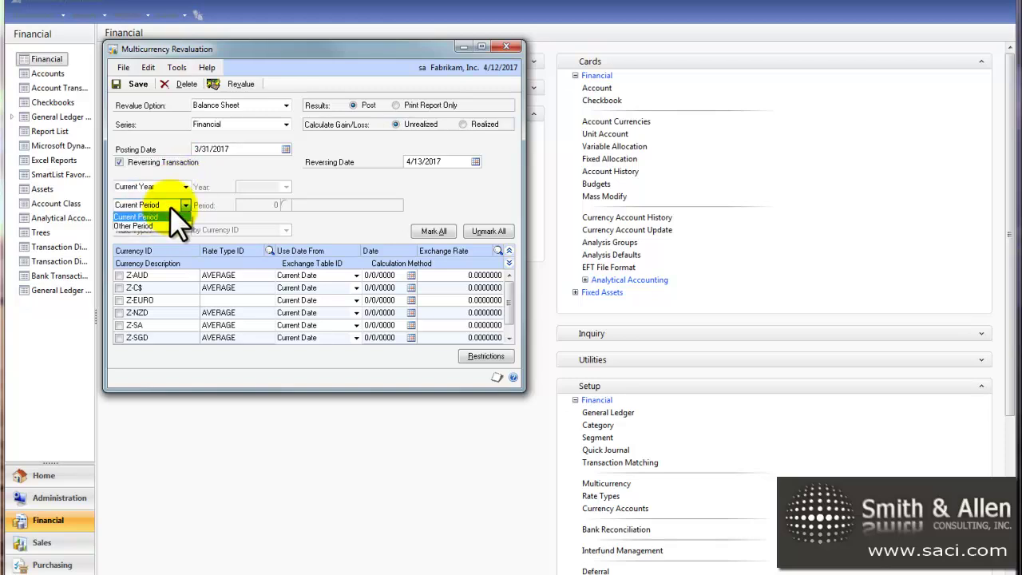
left_click(206, 184)
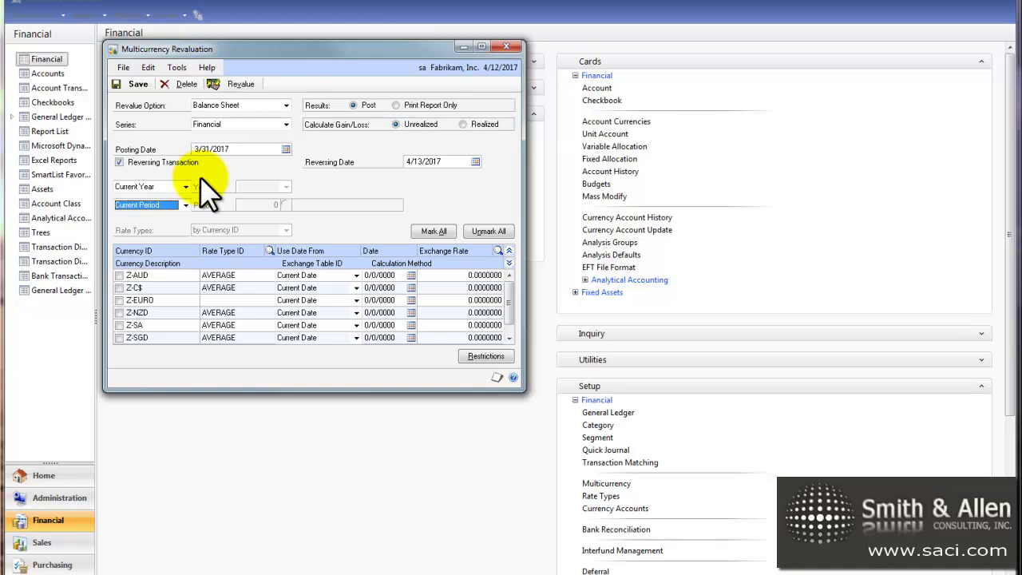
- Enter a reversing date of 4/1/2017 for the revaluation, and turn off the reversing transaction
left_click(452, 163)
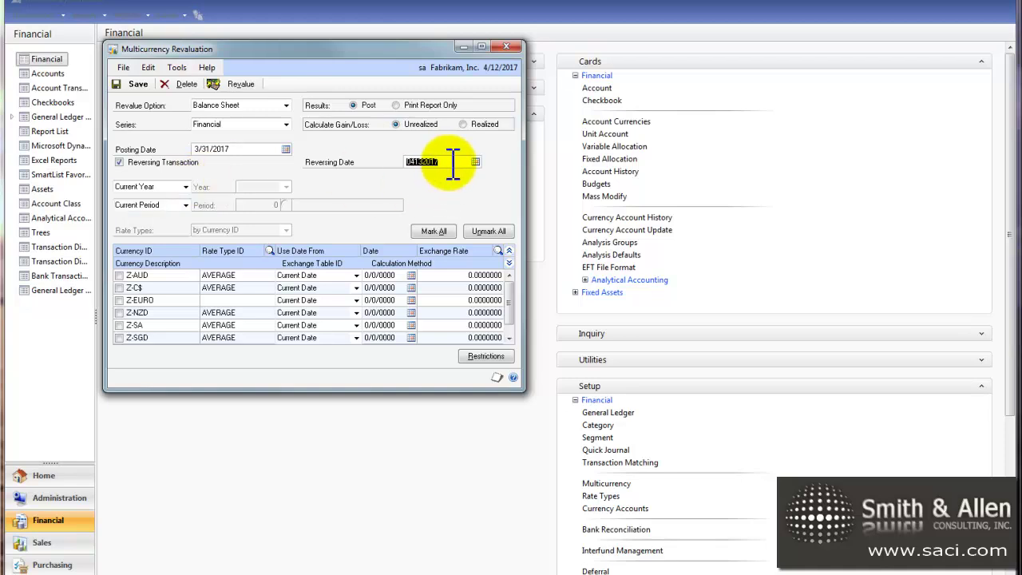
type("4/1")
key("Tab")
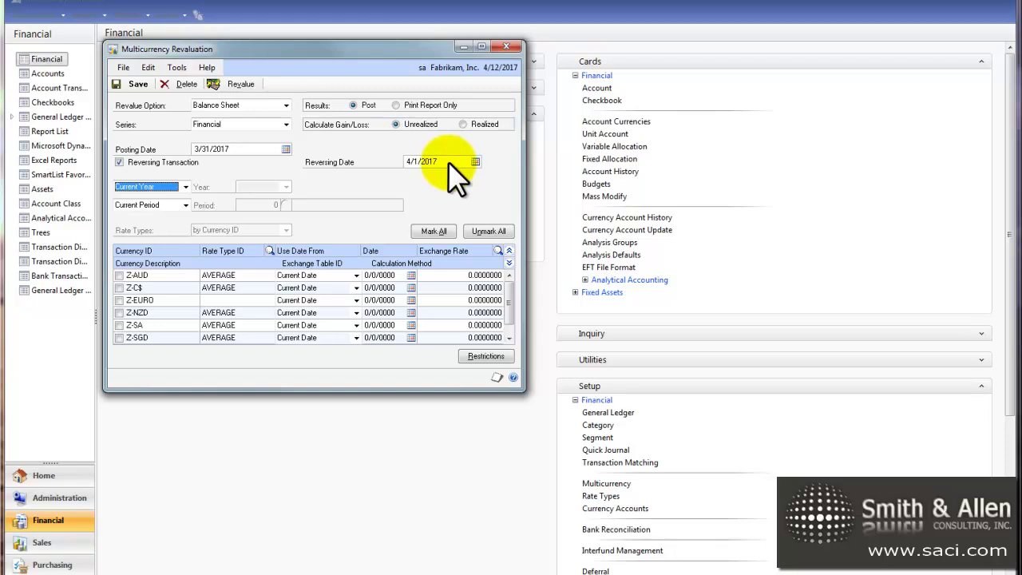
left_click(119, 161)
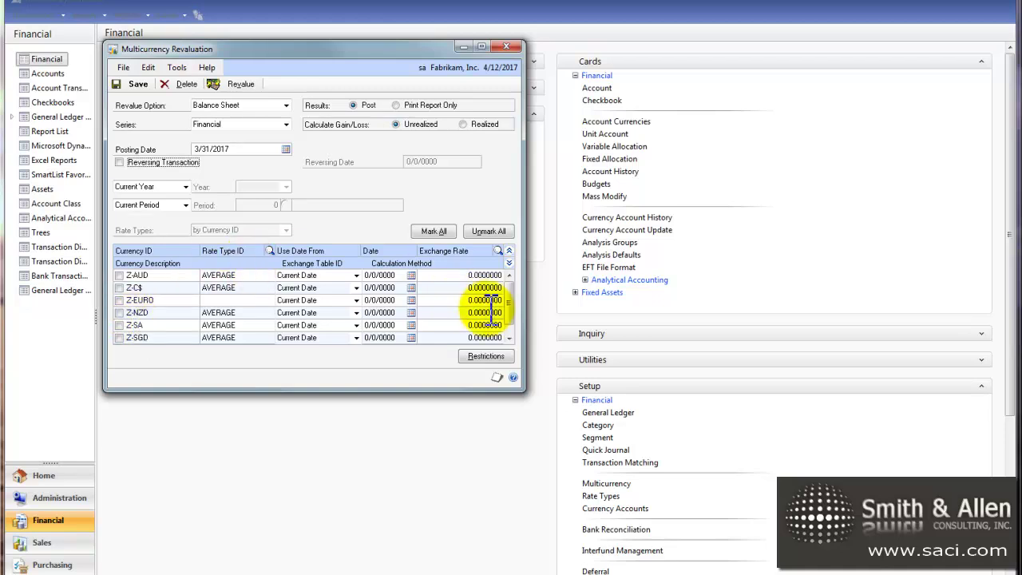
- Review the revaluation restrictions, checking the sort and range choices while keeping Currency ID and Segment ID, and accept them
left_click(486, 356)
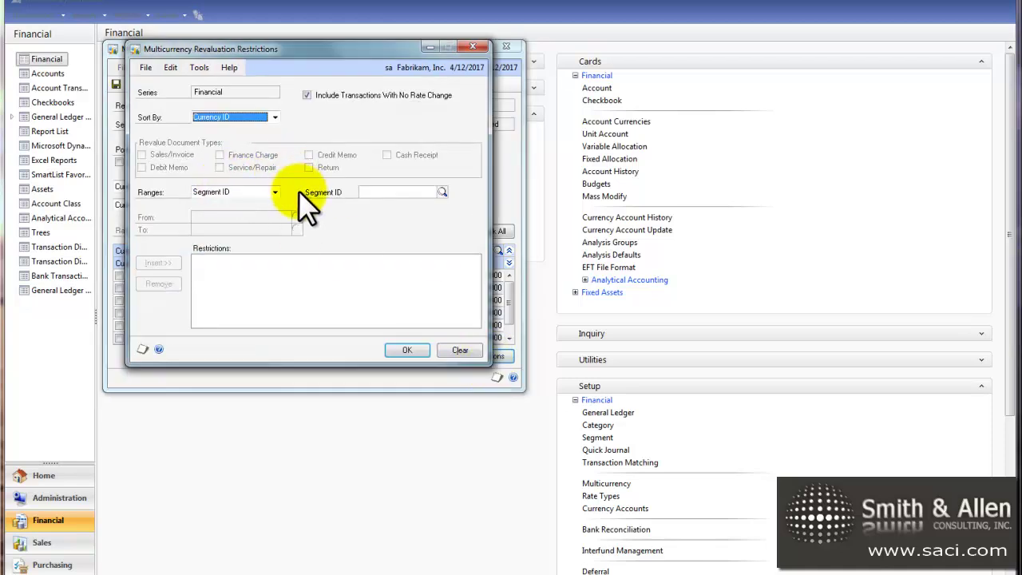
left_click(264, 121)
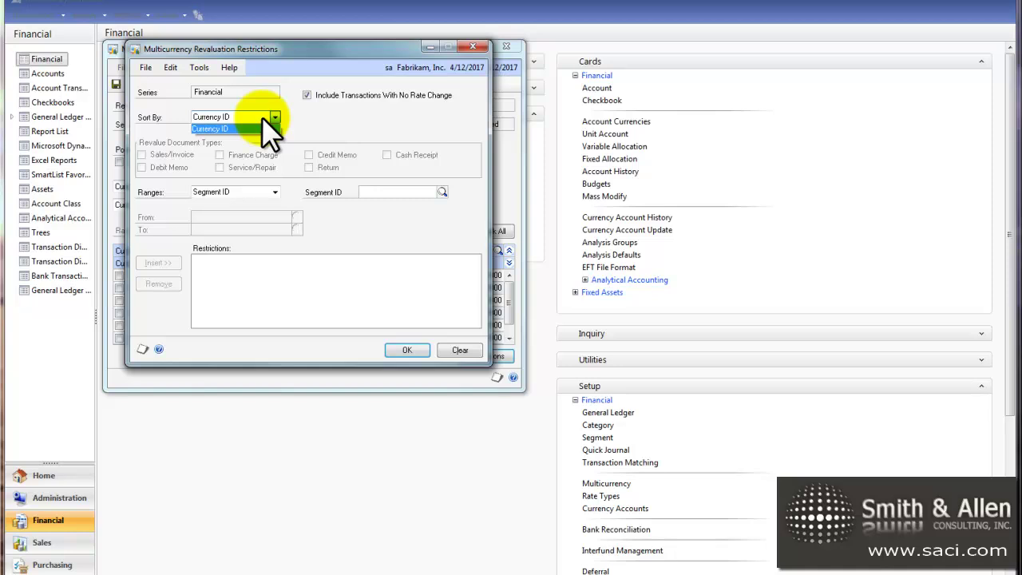
left_click(236, 126)
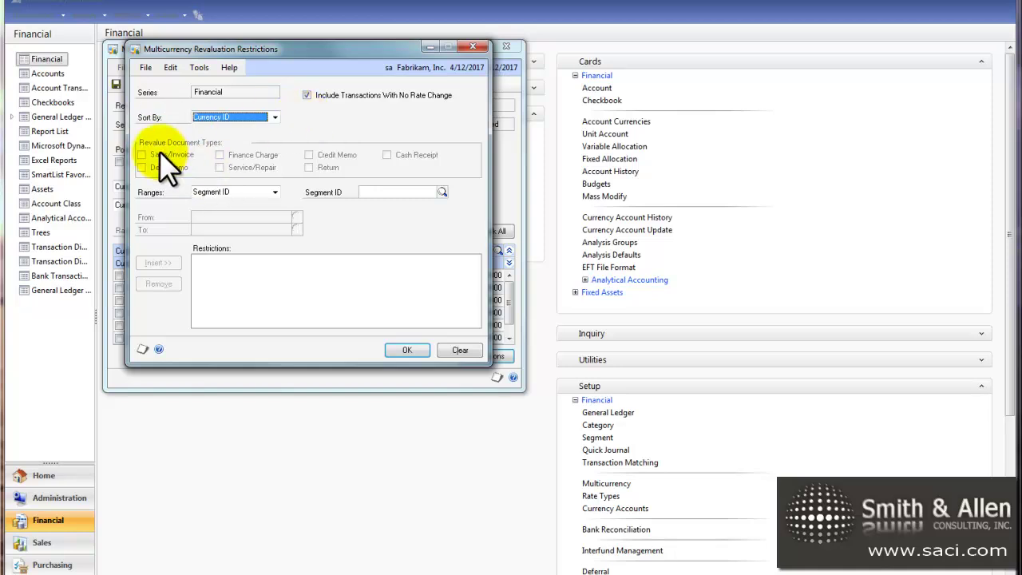
left_click(209, 190)
left_click(210, 190)
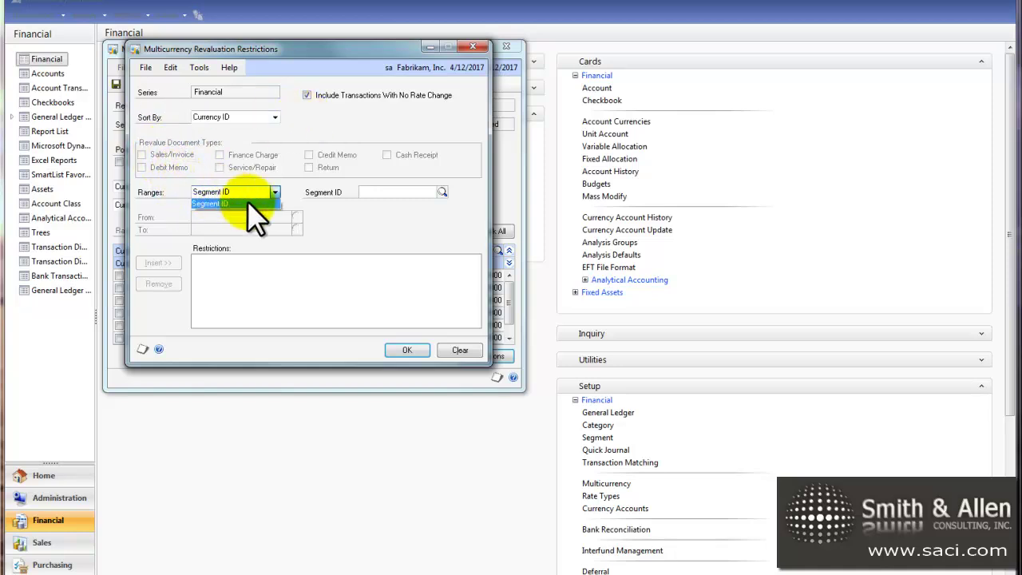
left_click(397, 352)
left_click(399, 352)
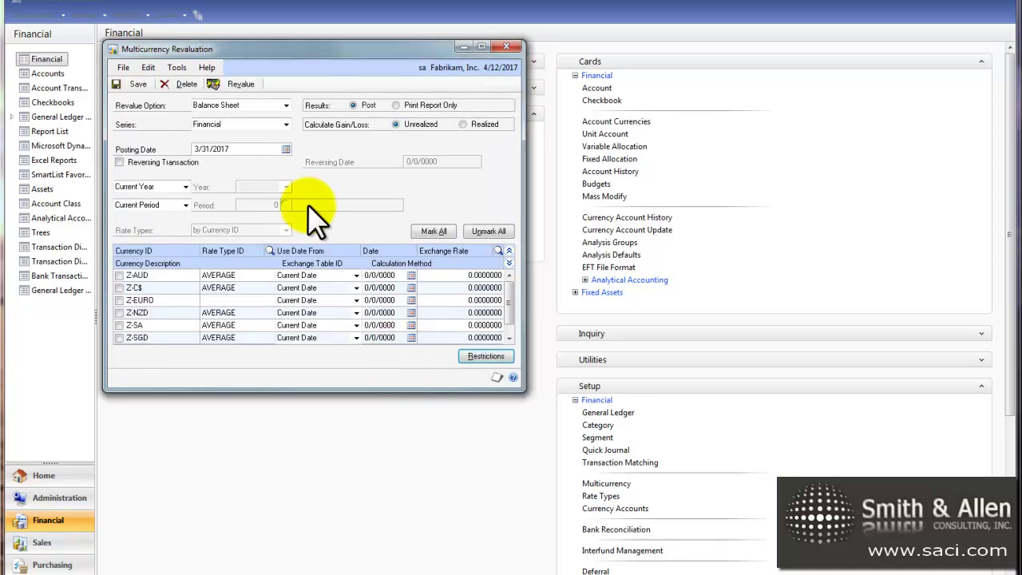
- Save the Balance Sheet revaluation option and close the Multicurrency Revaluation window
left_click(128, 83)
left_click(505, 46)
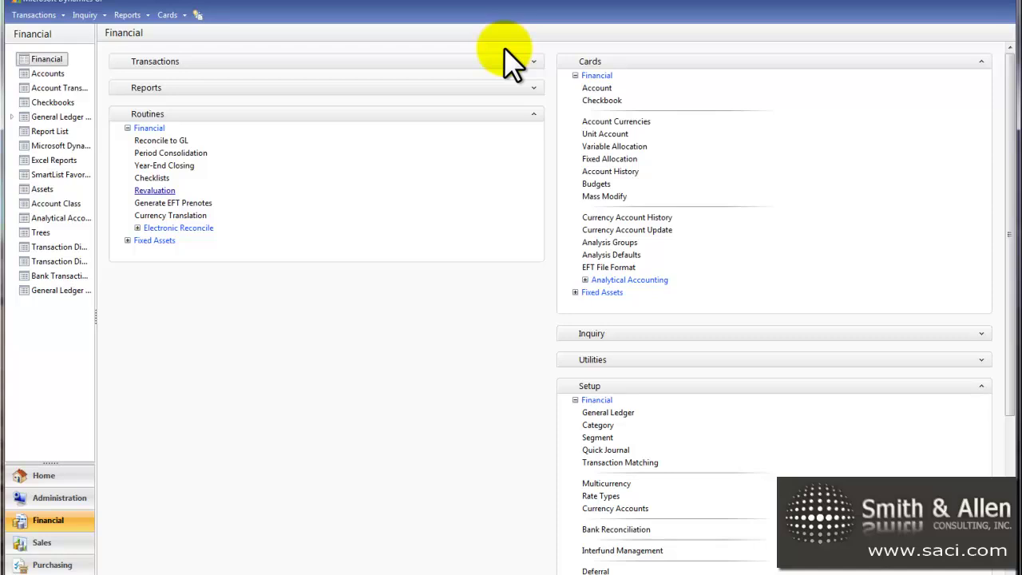